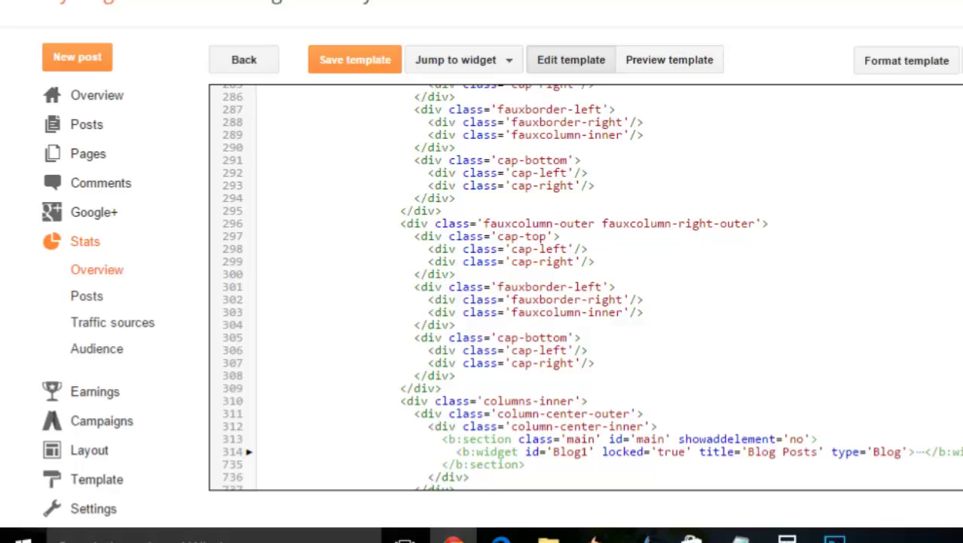
scroll(441, 317, "up", 20)
scroll(779, 174, "up", 13)
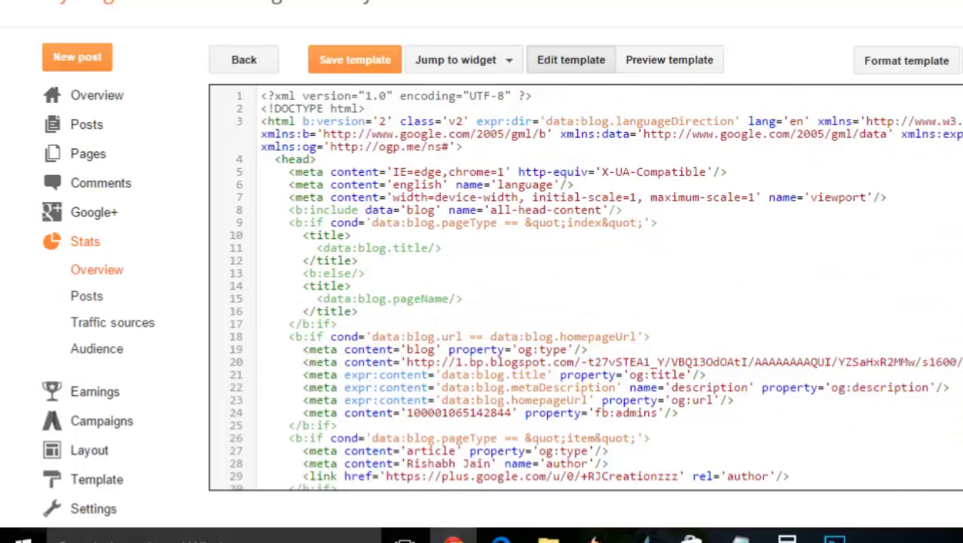
left_click_drag(273, 113, 414, 412)
left_click(414, 412)
left_click_drag(435, 151, 494, 381)
left_click(494, 380)
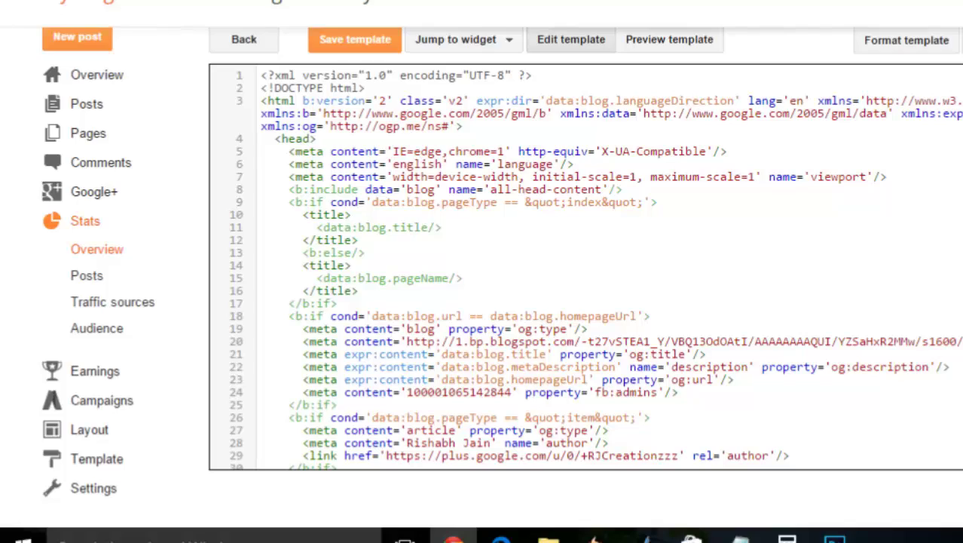
scroll(616, 255, "down", 10)
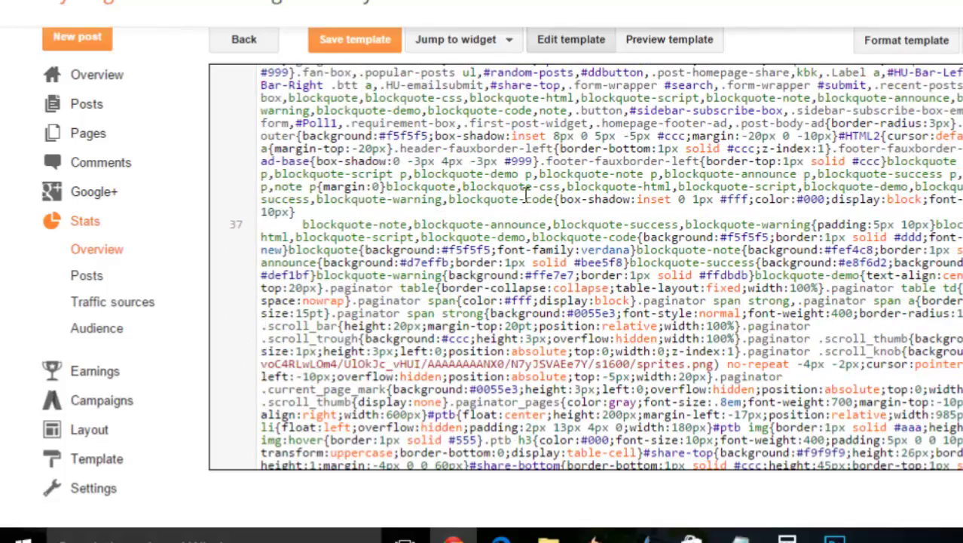
left_click(616, 254)
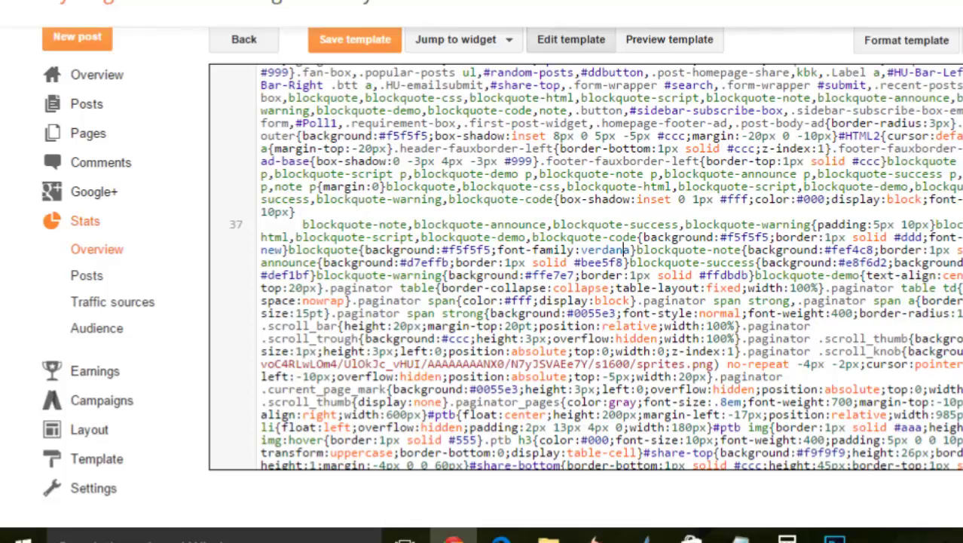
scroll(586, 267, "up", 6)
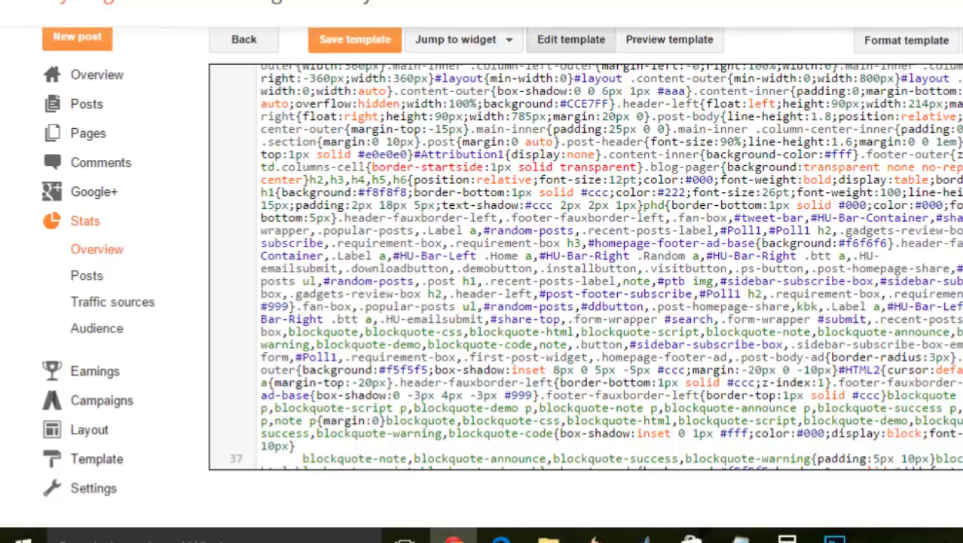
scroll(586, 267, "down", 10)
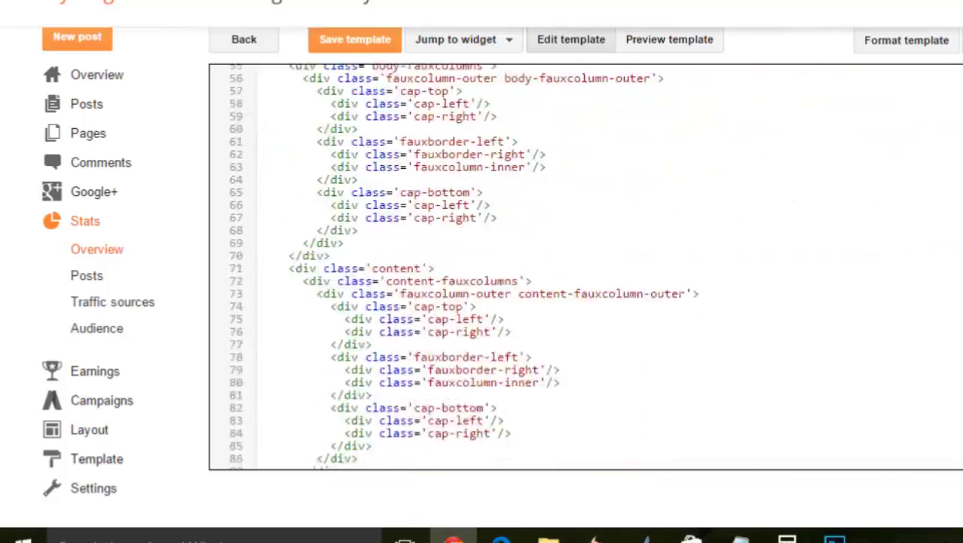
scroll(385, 134, "up", 9)
scroll(384, 134, "down", 8)
left_click_drag(318, 129, 415, 400)
left_click(419, 383)
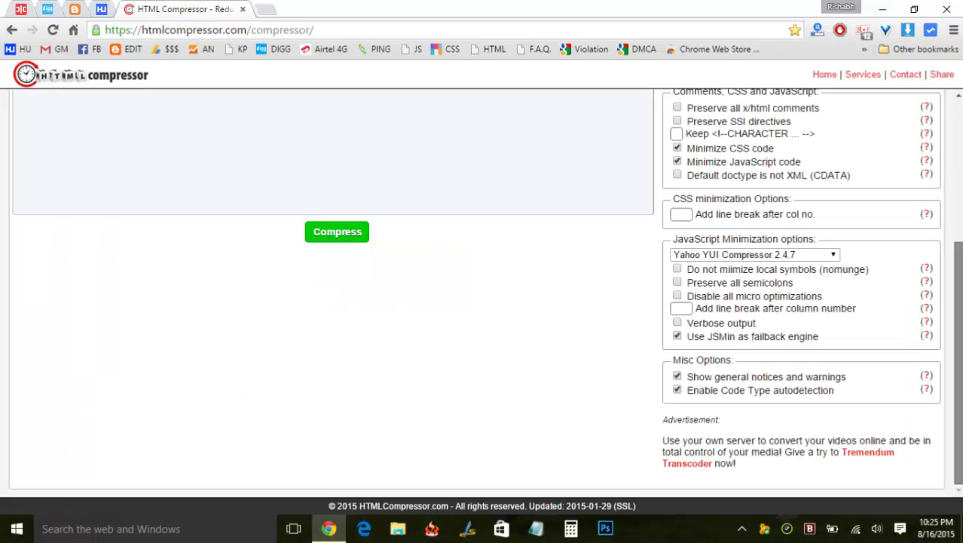
scroll(961, 325, "up", 2)
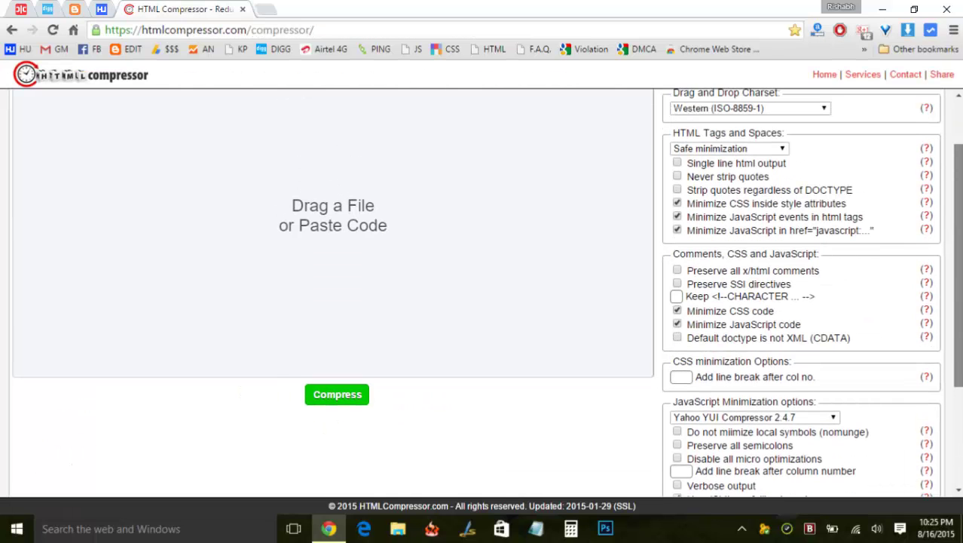
scroll(487, 292, "up", 1)
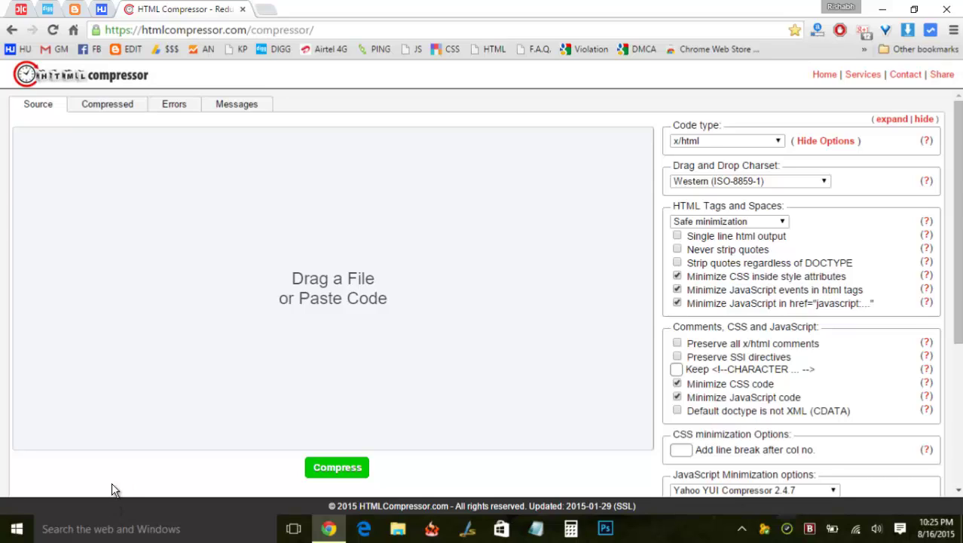
Paste the Blogger template XML into HTMLCompressor.com's 'Drag a File or Paste Code' box
left_click(218, 266)
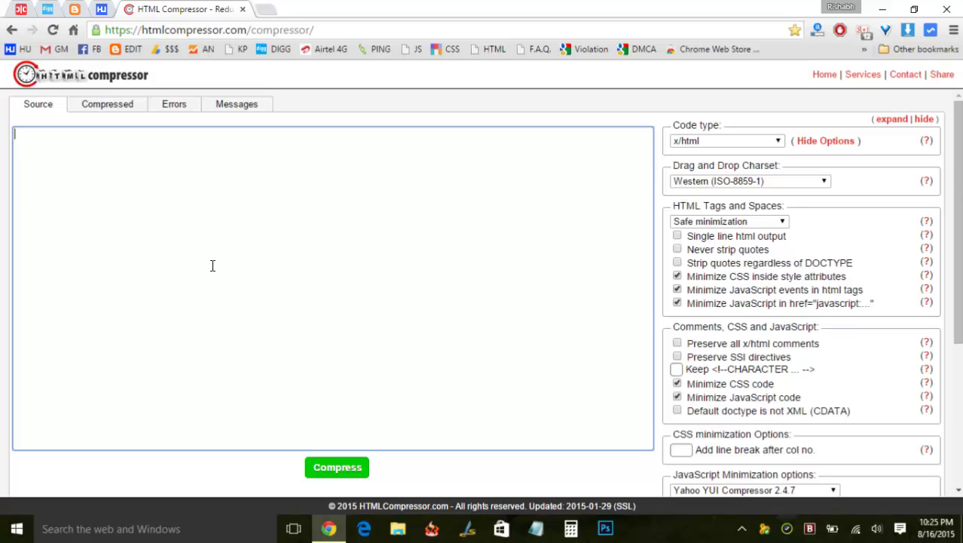
key("ctrl+v")
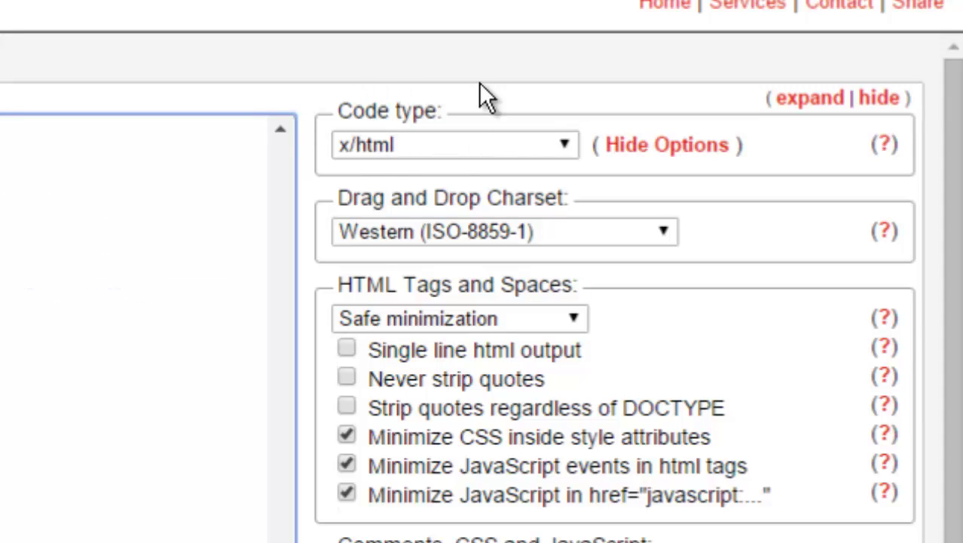
left_click(471, 146)
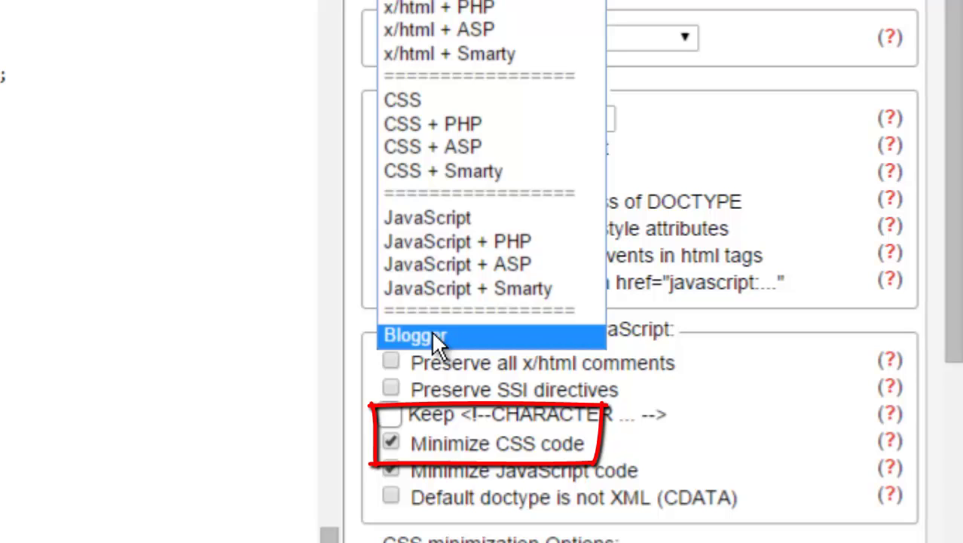
Choose Blogger as the code type and Aggressive minimization for HTML tags and spaces
left_click(433, 335)
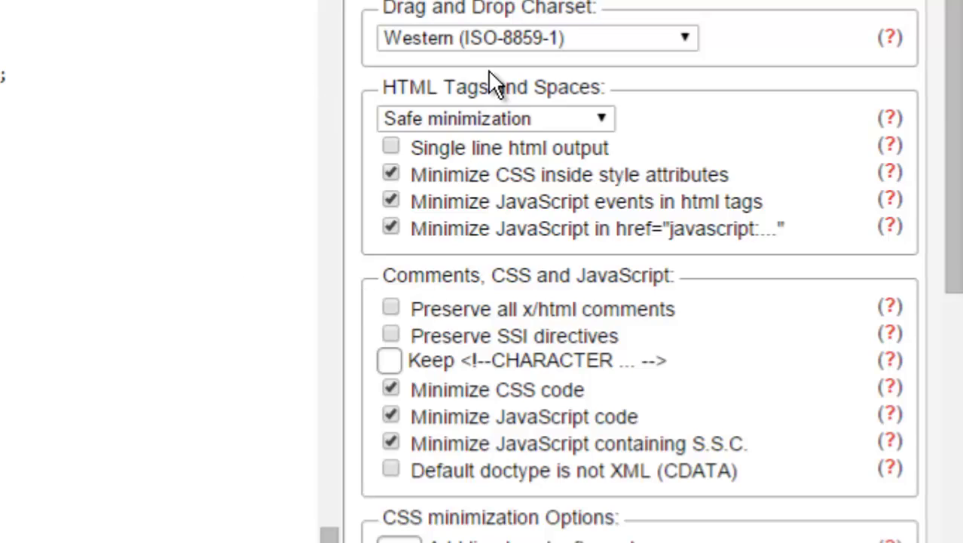
left_click(561, 119)
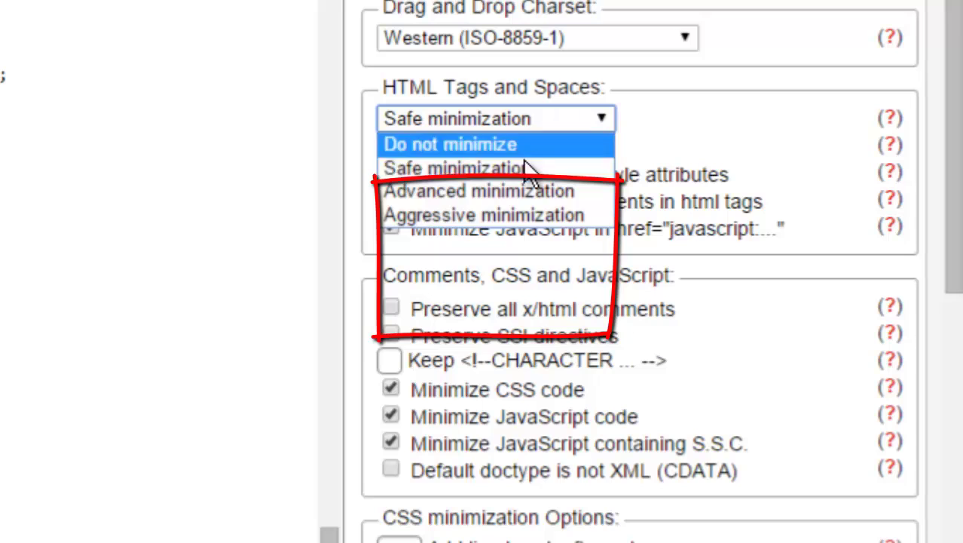
left_click(484, 214)
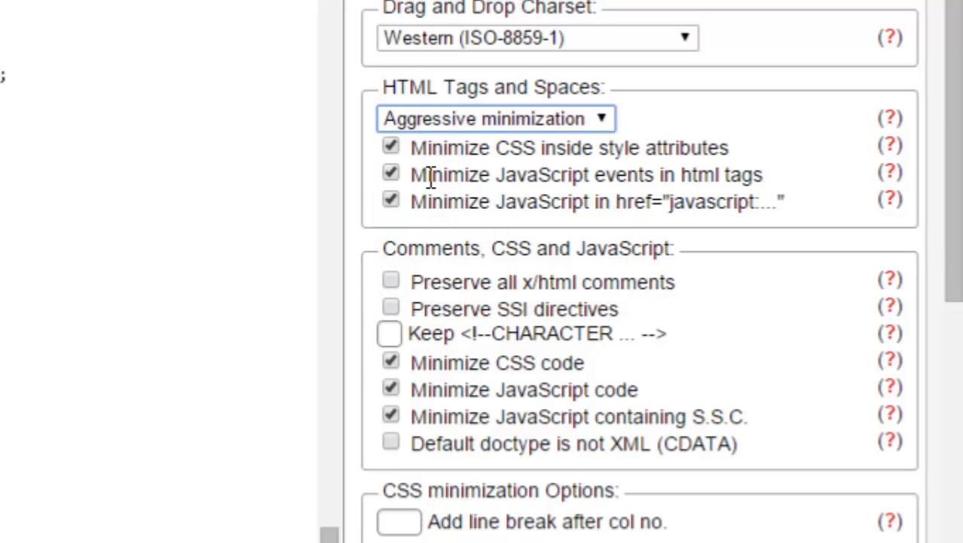
Compress JavaScript with Google Closure Compiler using Advanced optimizations, Single line and Verbose output
scroll(522, 181, "down", 5)
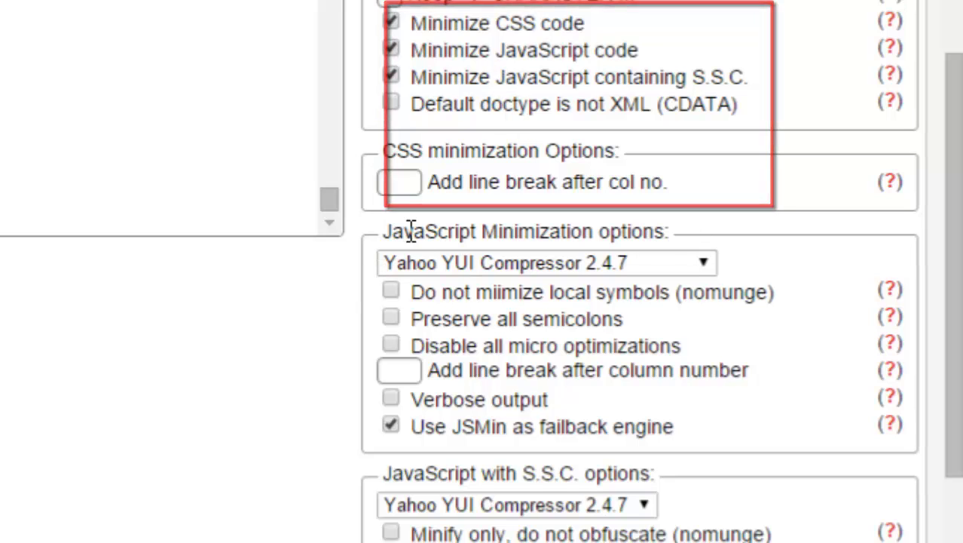
left_click(580, 264)
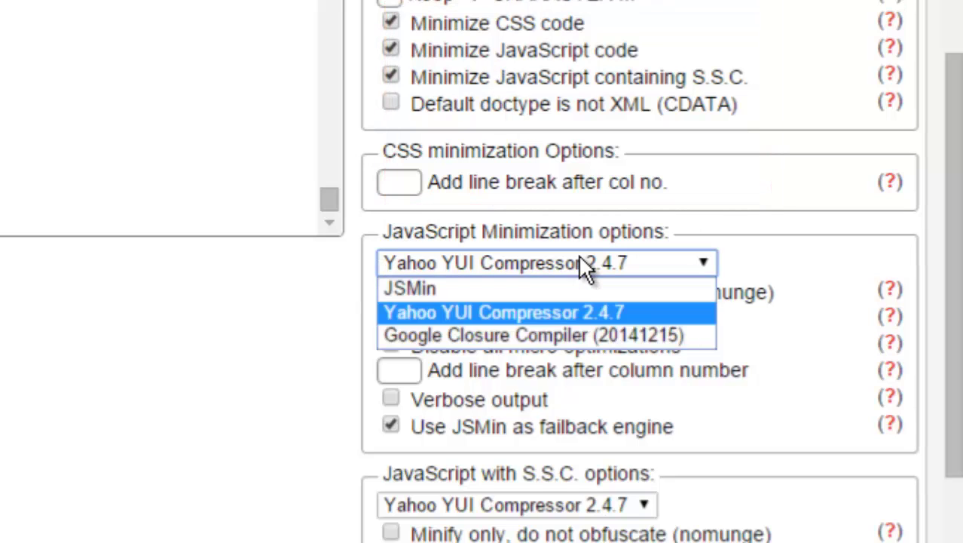
left_click(470, 333)
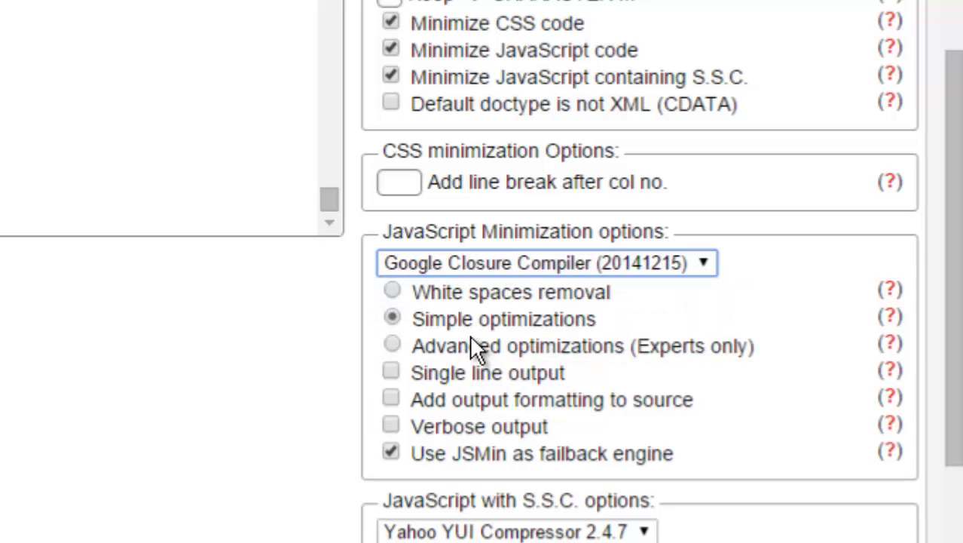
left_click(392, 345)
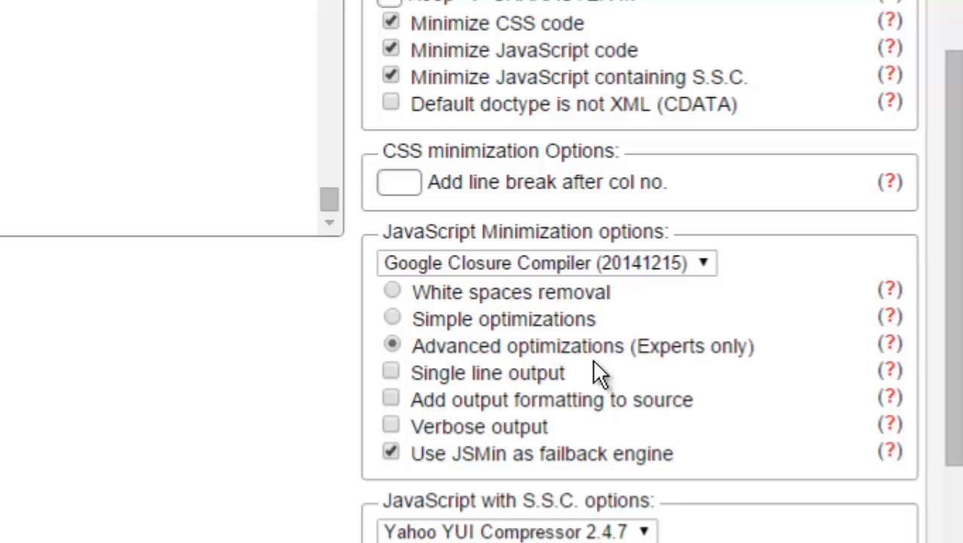
left_click(391, 371)
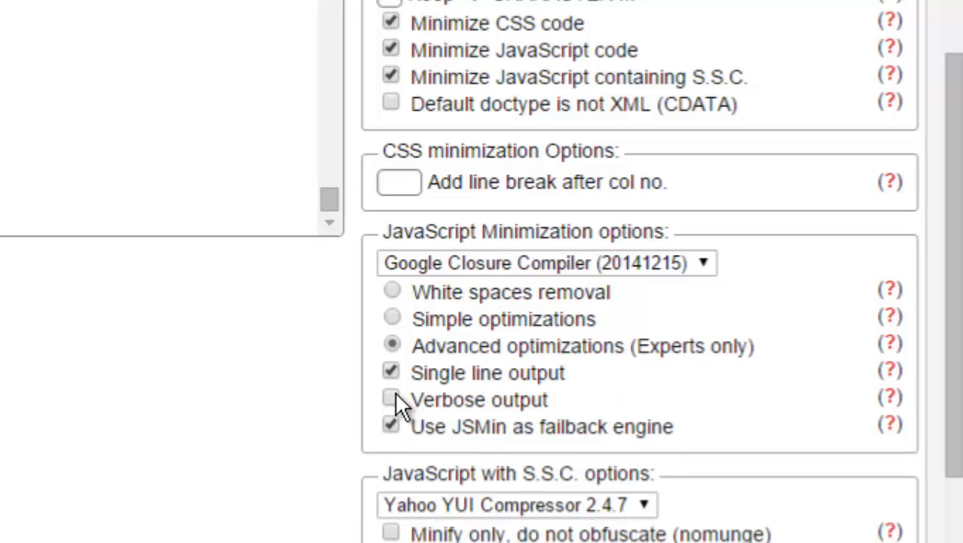
left_click(389, 398)
Set the S.S.C. JavaScript compressor to JSMin
scroll(337, 371, "down", 4)
left_click(483, 194)
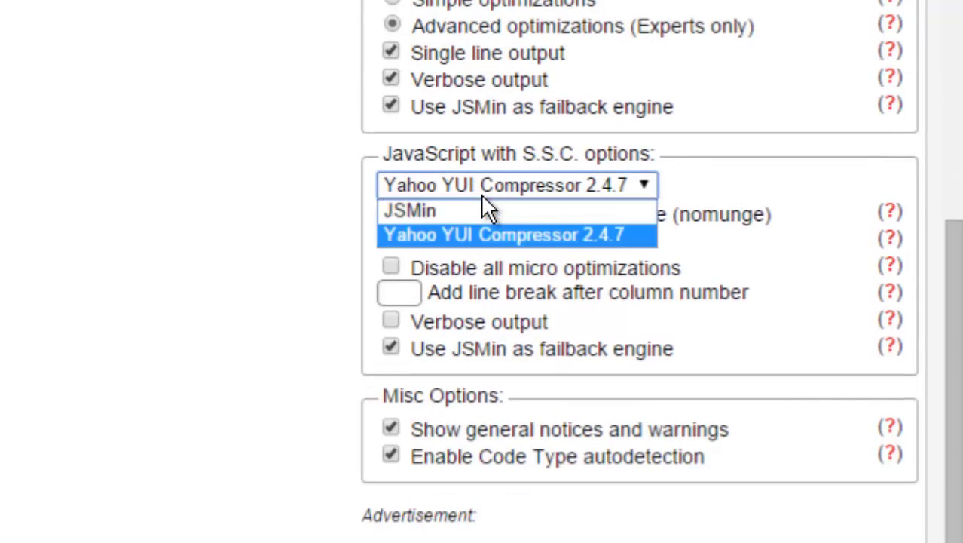
left_click(431, 211)
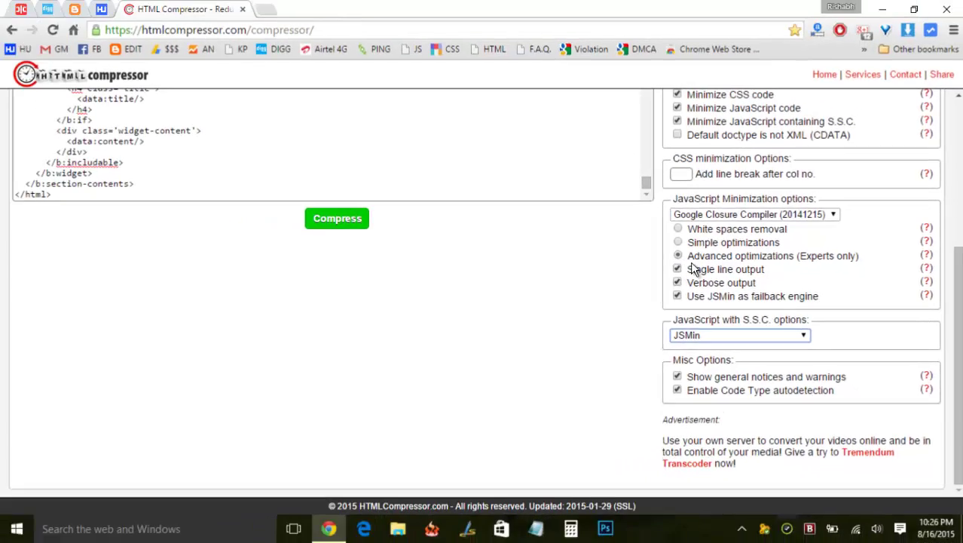
Compress the template, shrinking it from 97,433 to 69,843 bytes
scroll(694, 269, "up", 4)
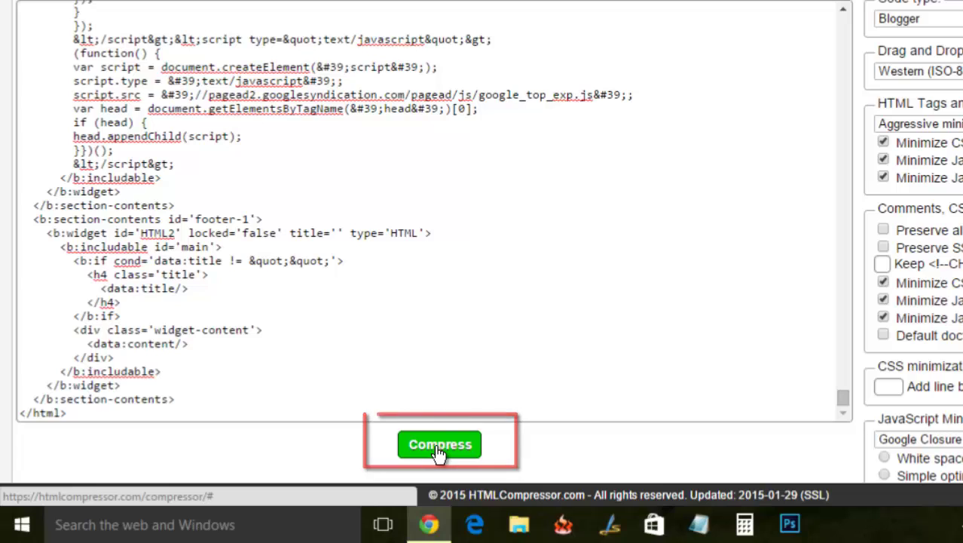
left_click(439, 449)
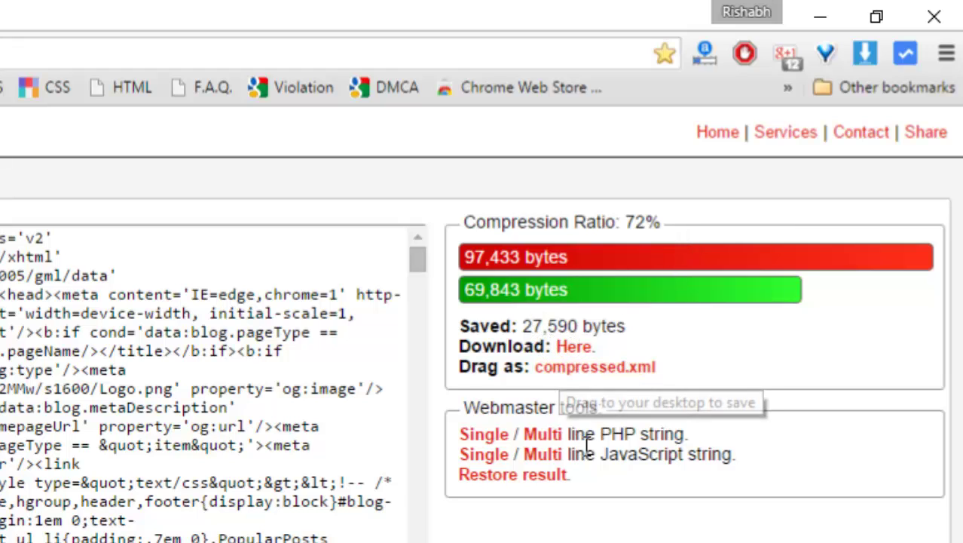
left_click_drag(468, 257, 559, 257)
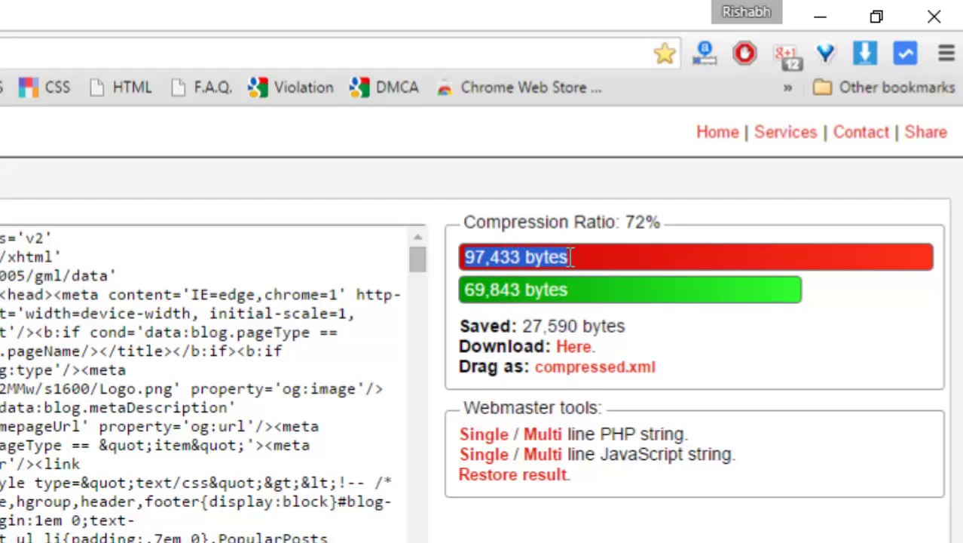
left_click(56, 418)
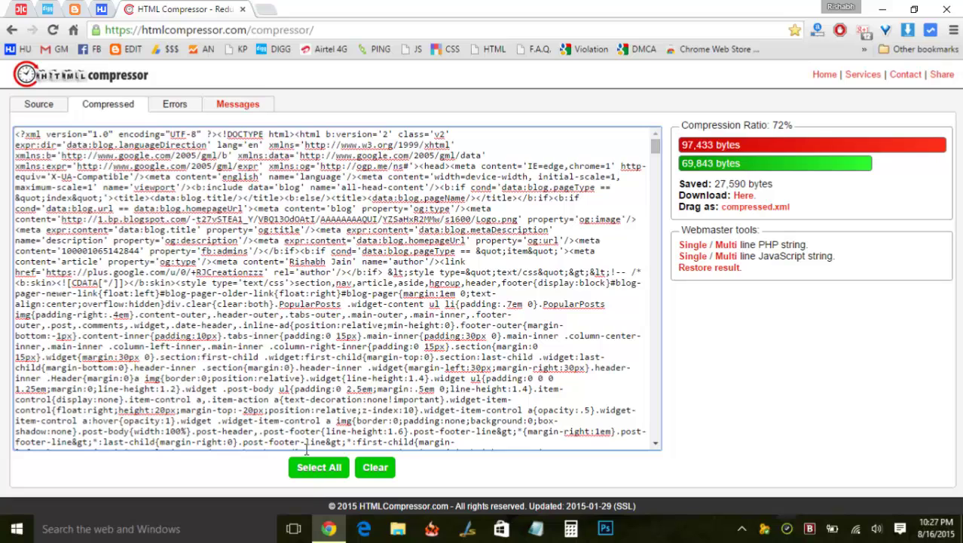
Select all of the compressed output code and copy it
left_click(319, 467)
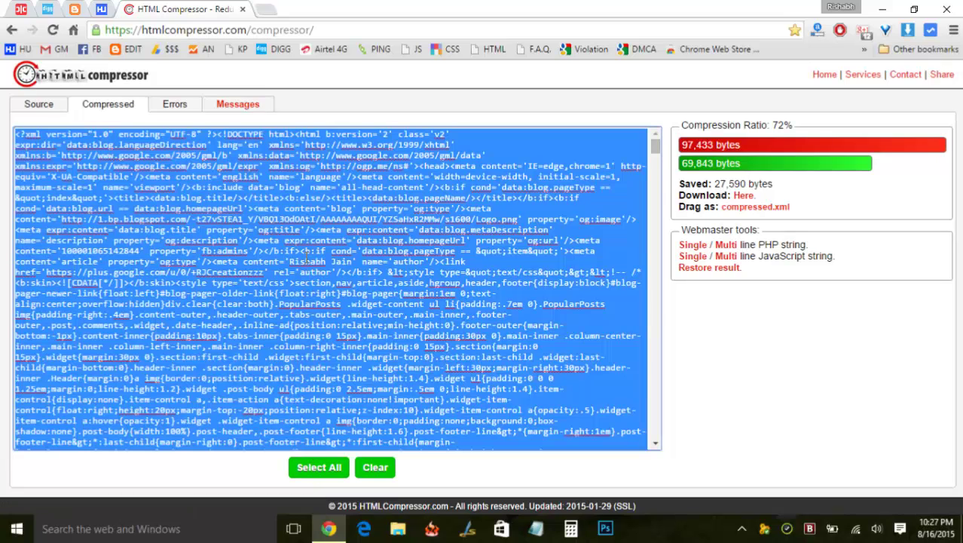
right_click(304, 255)
left_click(345, 260)
Replace the entire Blogger template with the compressed code and save the template
left_click(77, 9)
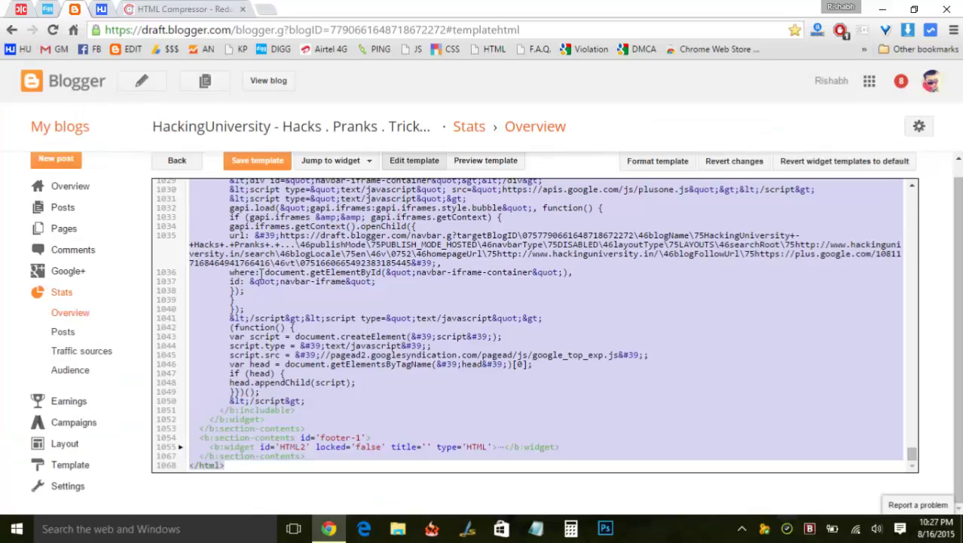
left_click(335, 252)
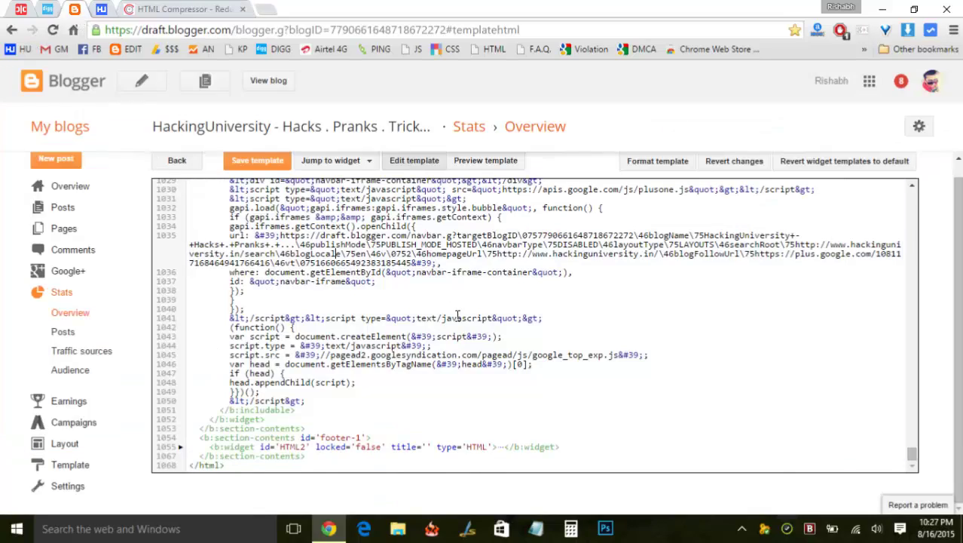
key("ctrl+a")
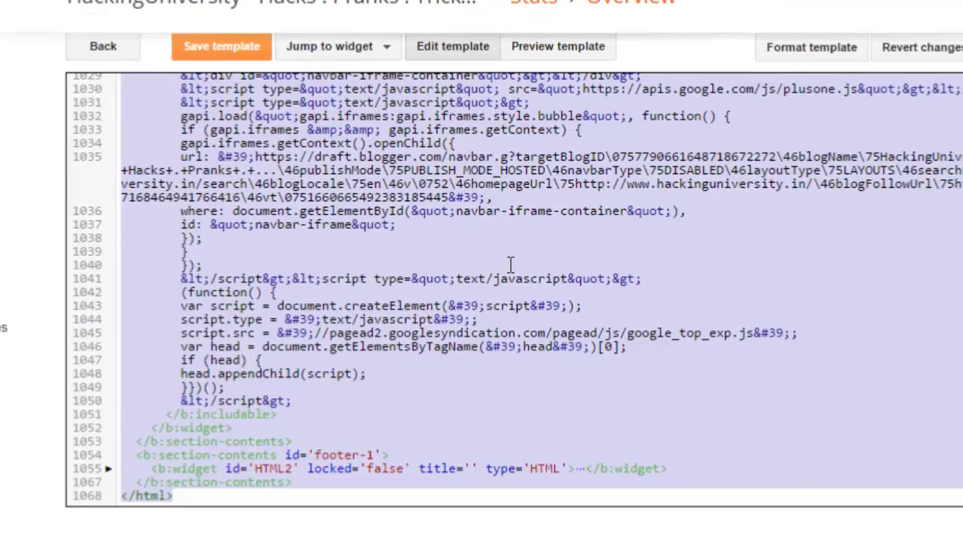
key("ctrl+v")
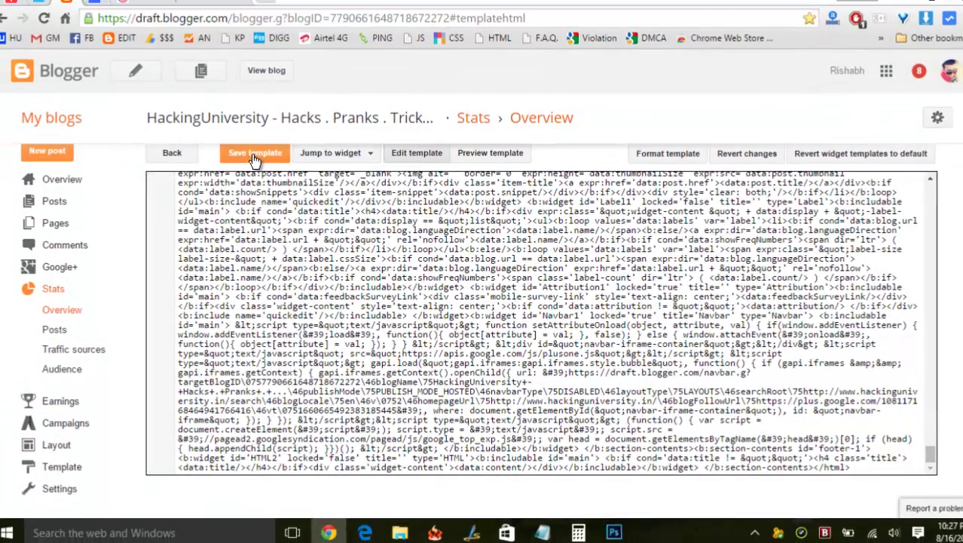
left_click(238, 97)
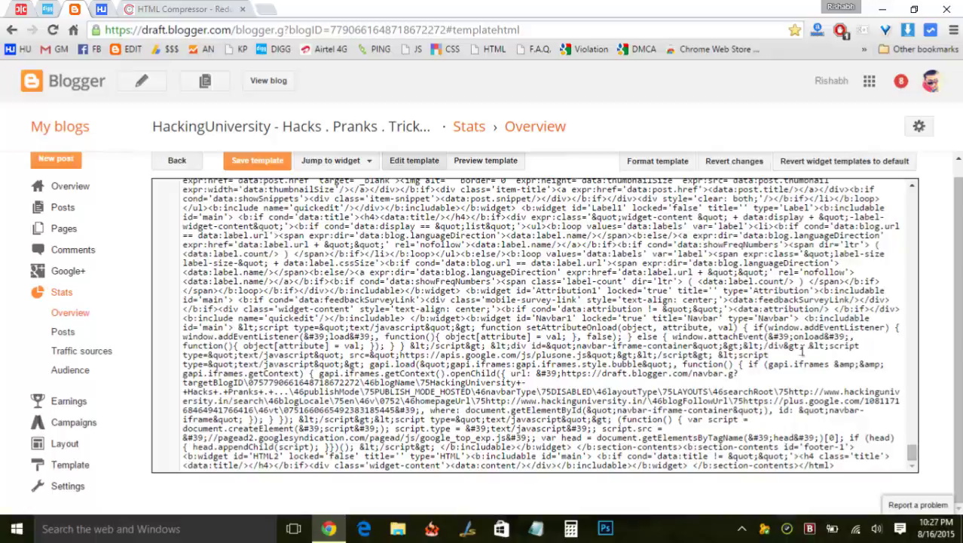
Scroll to the top of the template and inspect the head section on lines 4–18
left_click_drag(916, 459, 916, 324)
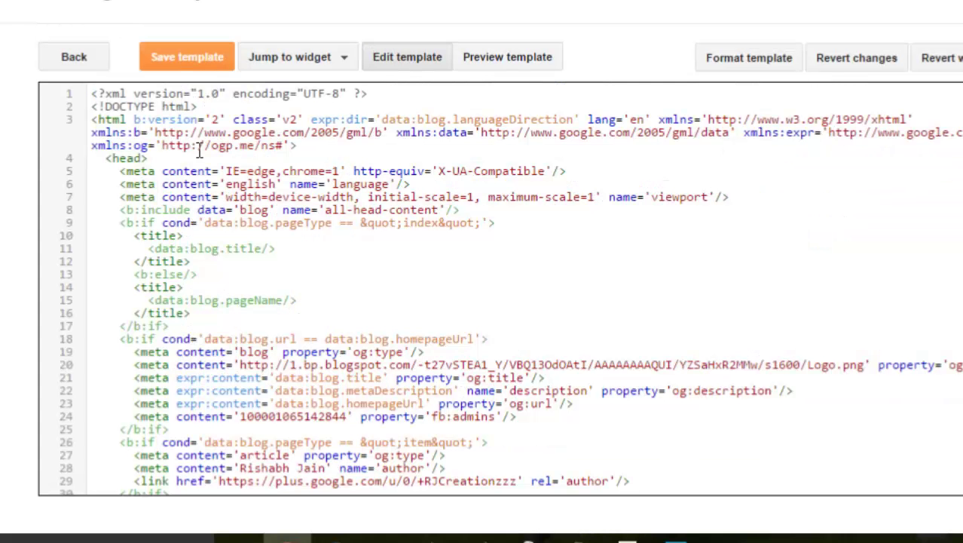
left_click_drag(94, 159, 404, 338)
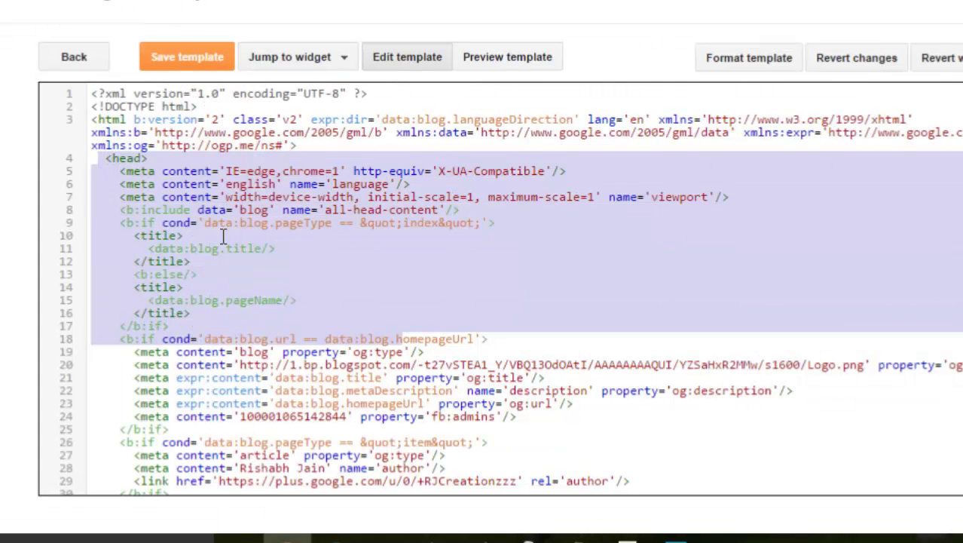
scroll(228, 301, "down", 2)
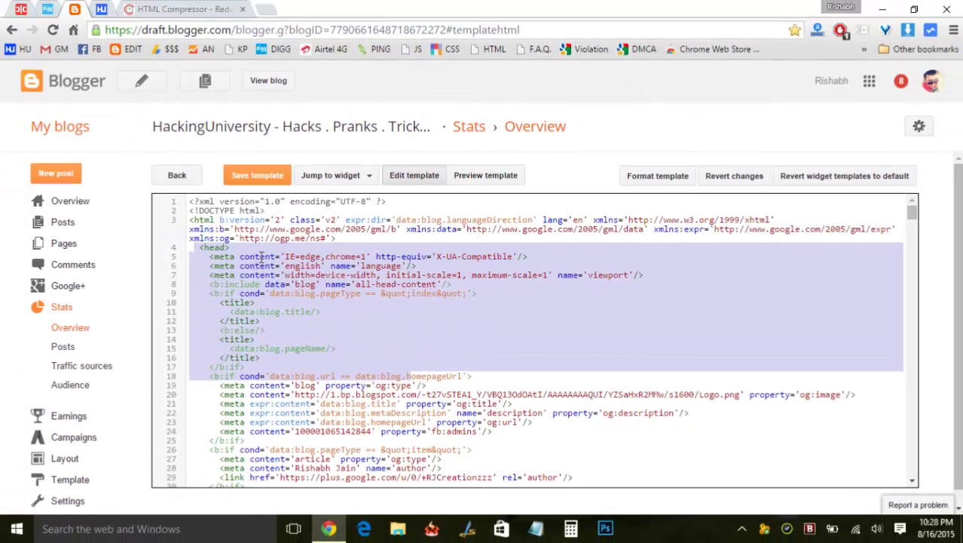
left_click(260, 256)
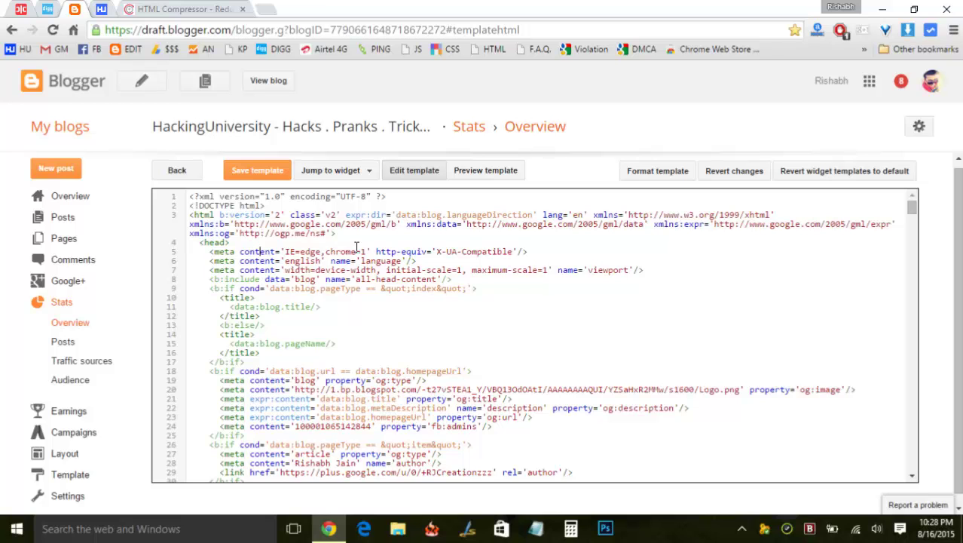
Copy the compressed code again from the HTML Compressor output
left_click(188, 9)
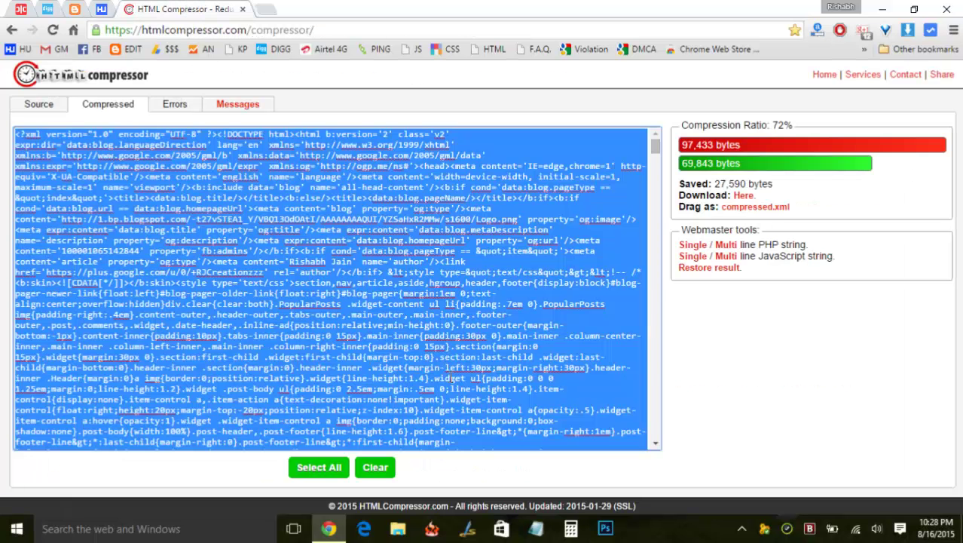
right_click(303, 243)
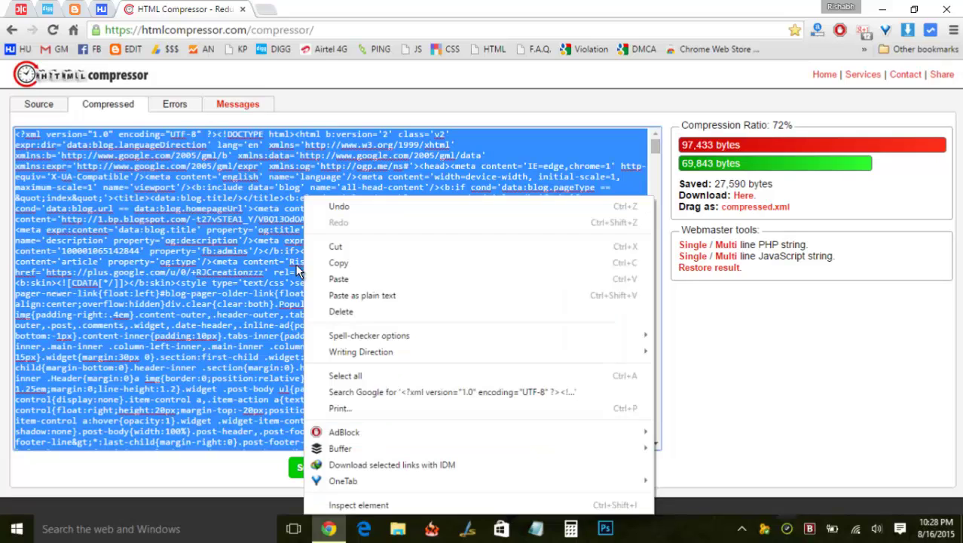
left_click(301, 261)
Leave the Blogger template editor via the bookmark, discarding unsaved changes
left_click(76, 12)
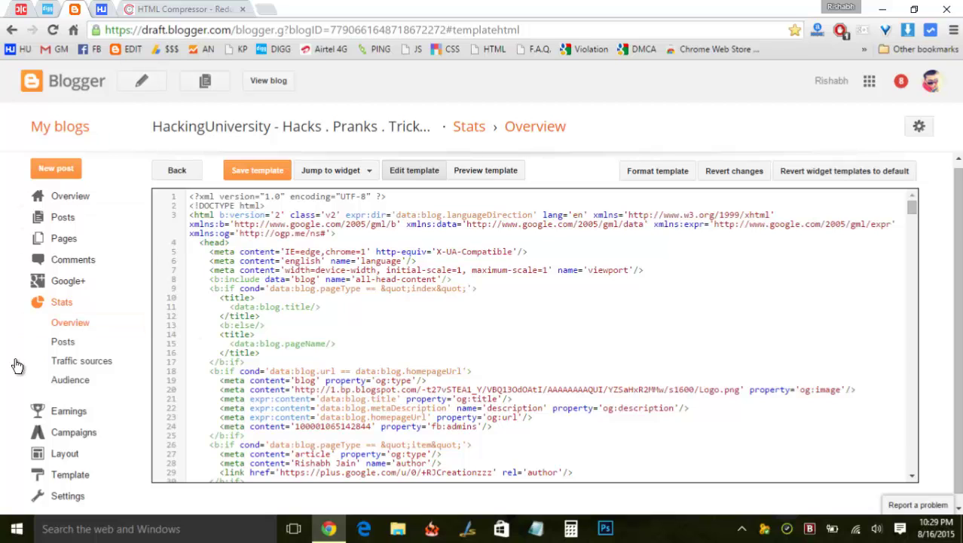
left_click(133, 50)
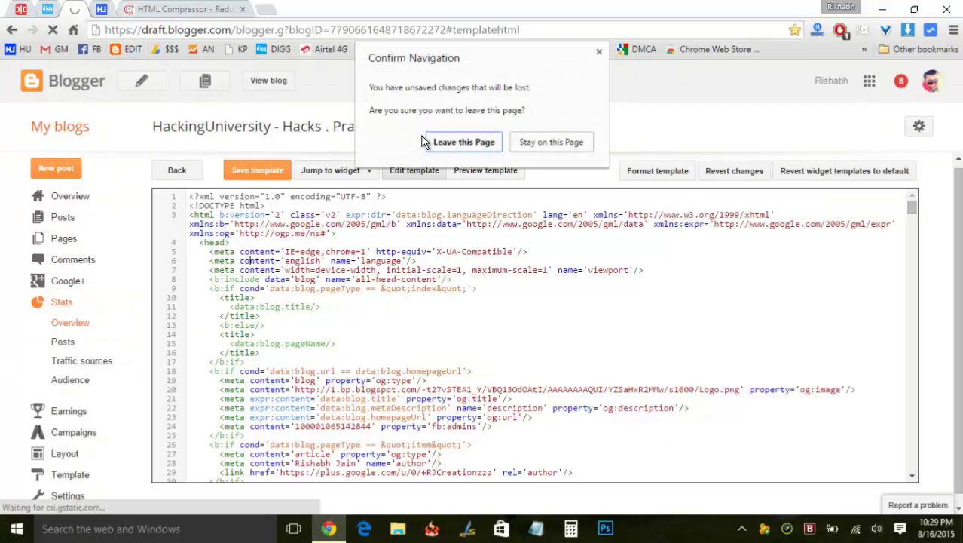
left_click(429, 142)
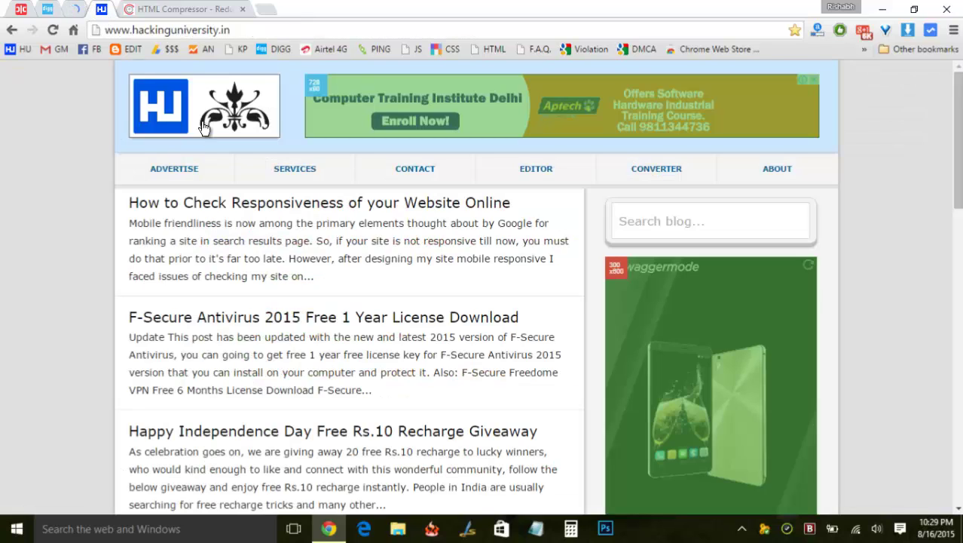
Reload the live hackinguniversity.in blog and check it down to the footer and back
left_click(203, 128)
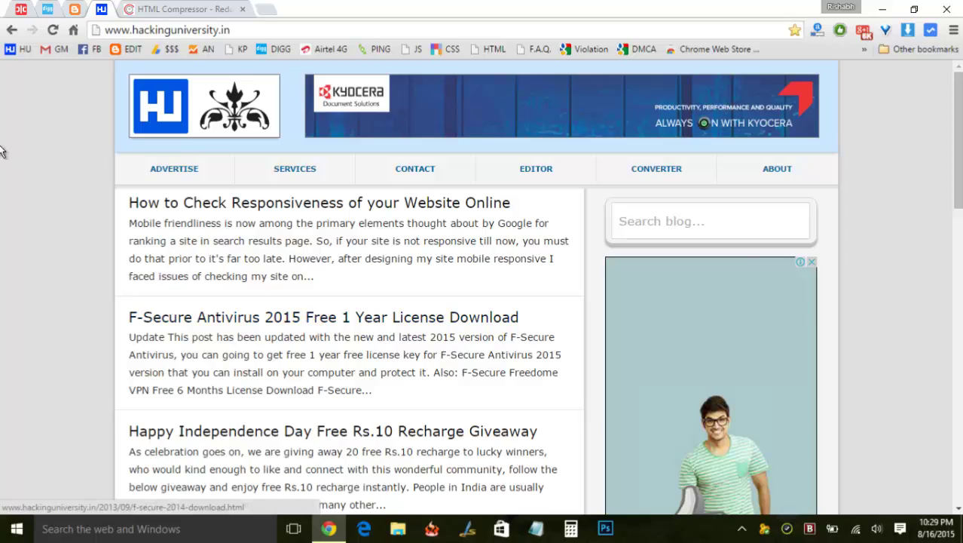
scroll(1, 151, "down", 15)
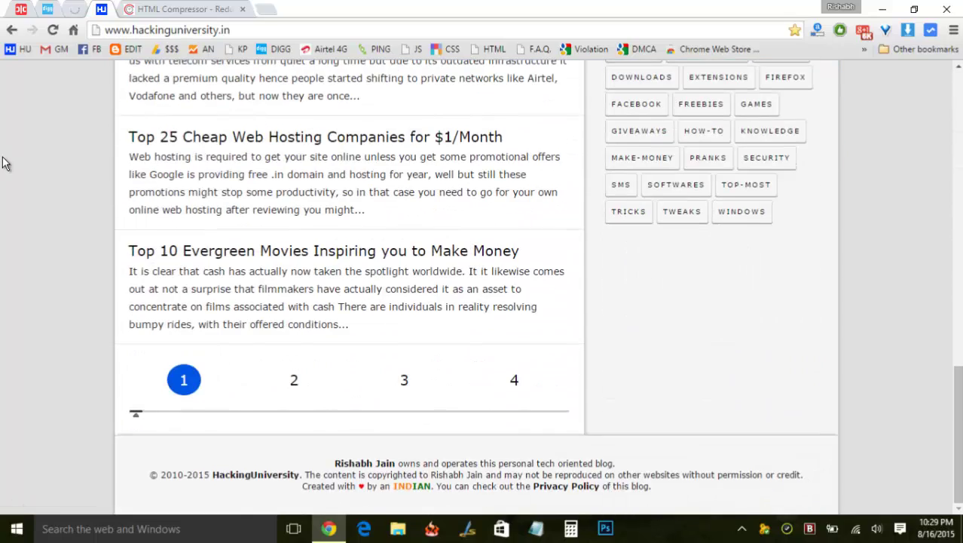
scroll(6, 162, "up", 15)
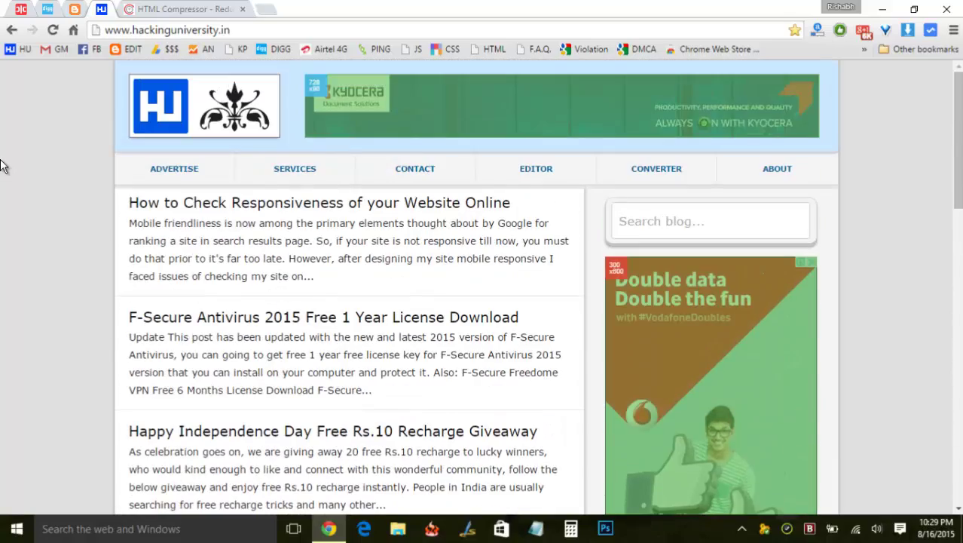
left_click(75, 9)
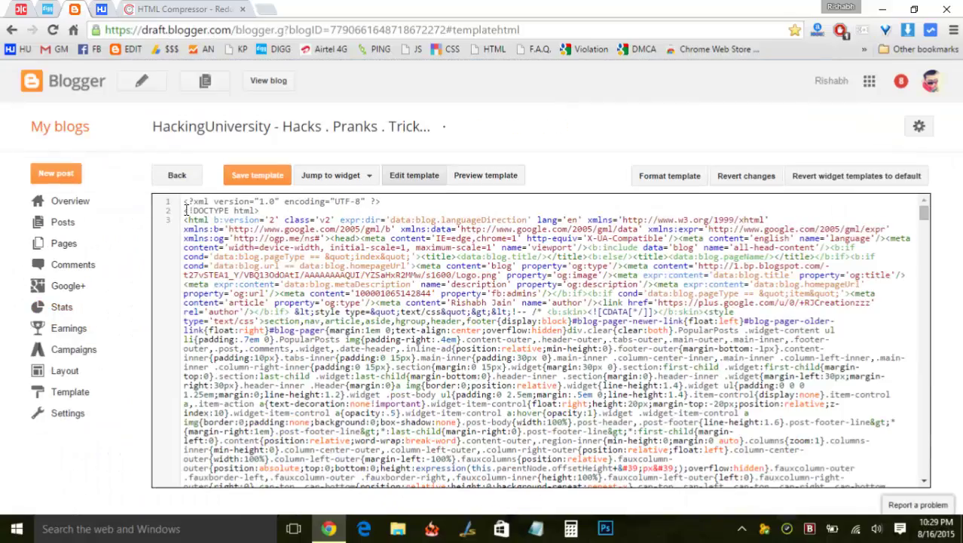
Return to the pinned HU tab and scroll the hackinguniversity.in homepage down and back up
left_click(101, 9)
scroll(54, 148, "down", 3)
scroll(55, 149, "up", 3)
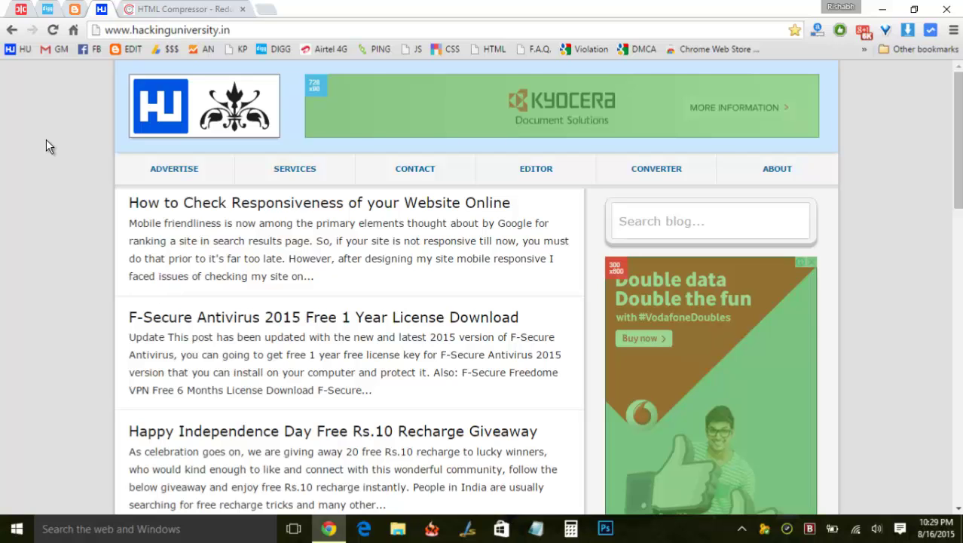
left_click(78, 9)
left_click(100, 9)
right_click(55, 100)
left_click(113, 217)
mouse_move(959, 85)
left_mouse_down()
mouse_move(954, 355)
mouse_move(932, 424)
mouse_move(938, 526)
mouse_move(957, 273)
mouse_move(957, 72)
left_mouse_up()
middle_click(184, 7)
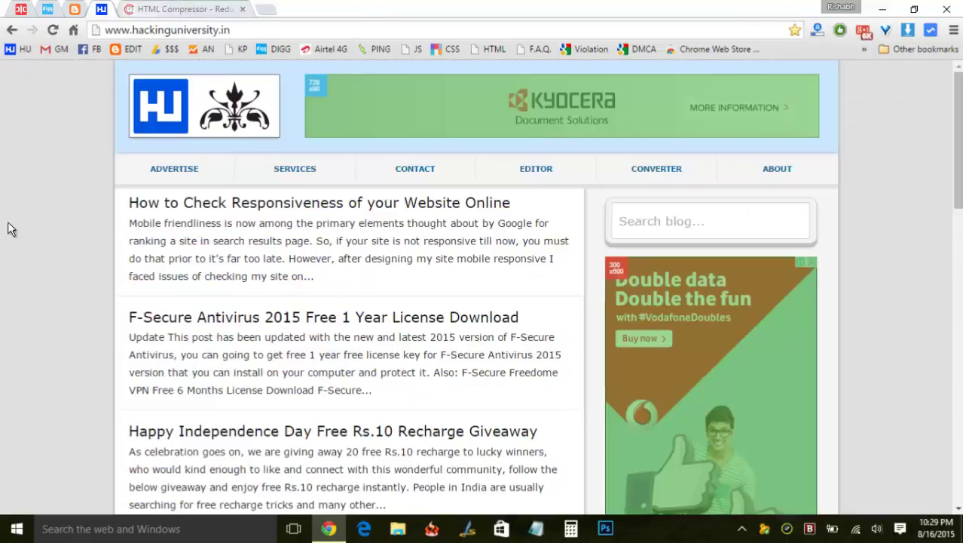